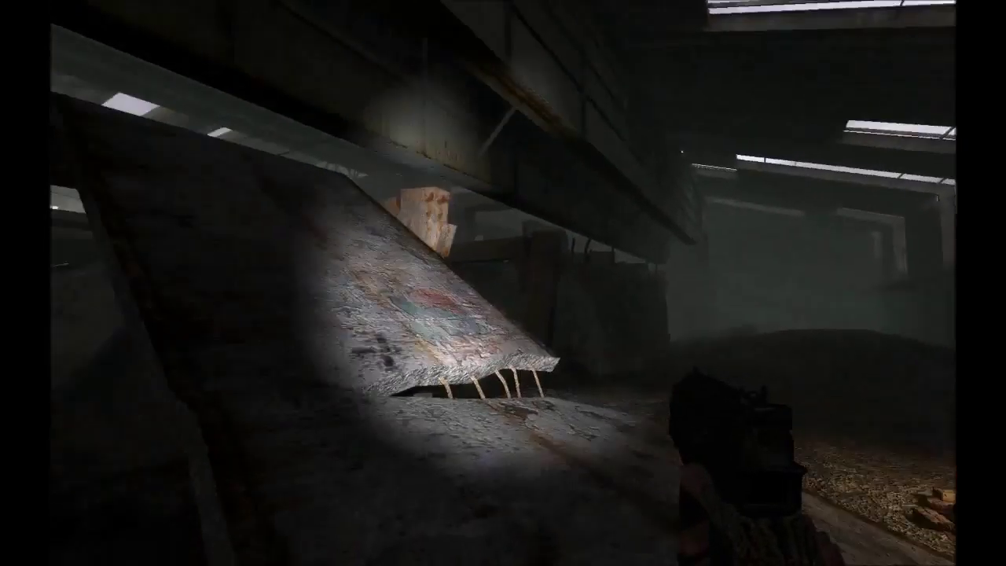
# Step: Glance at the PDA contacts list twice and return to exploring
pyautogui.press('Tab')
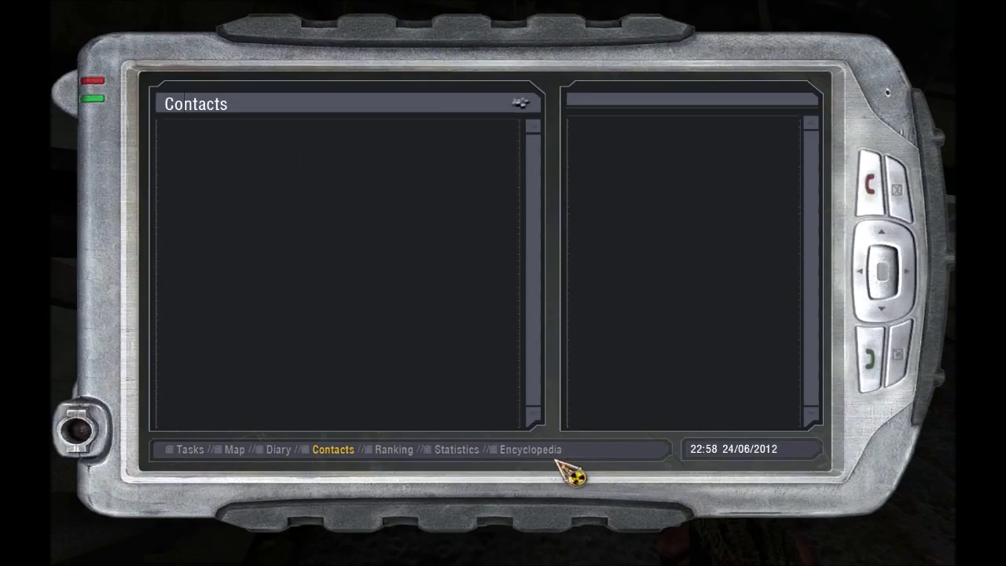
pyautogui.press('Tab')
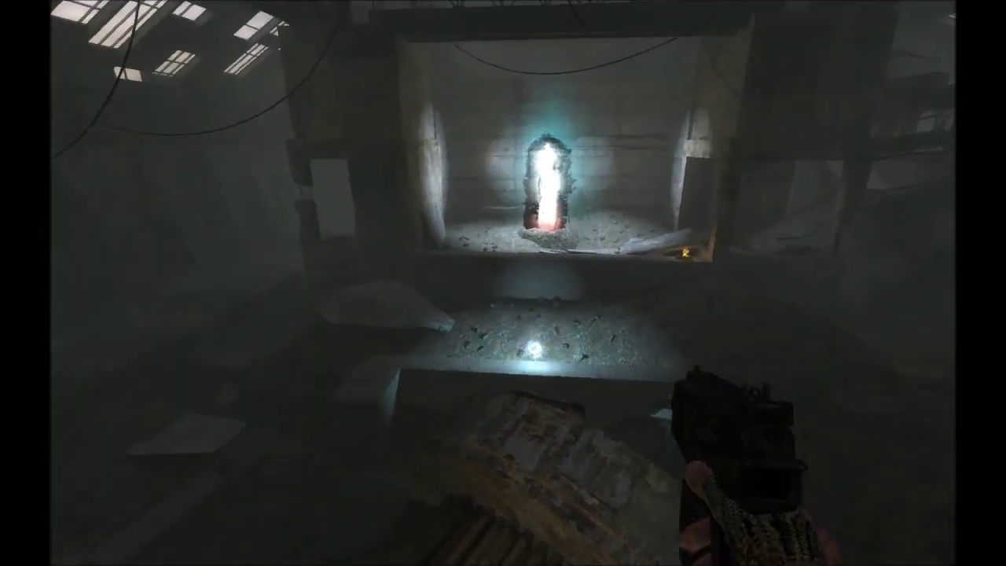
pyautogui.press('p')
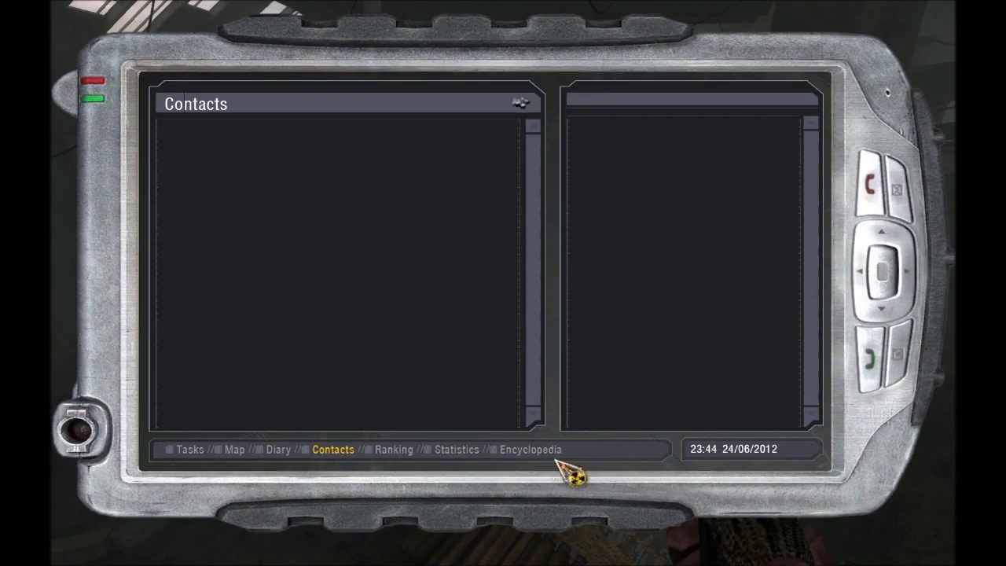
pyautogui.press('p')
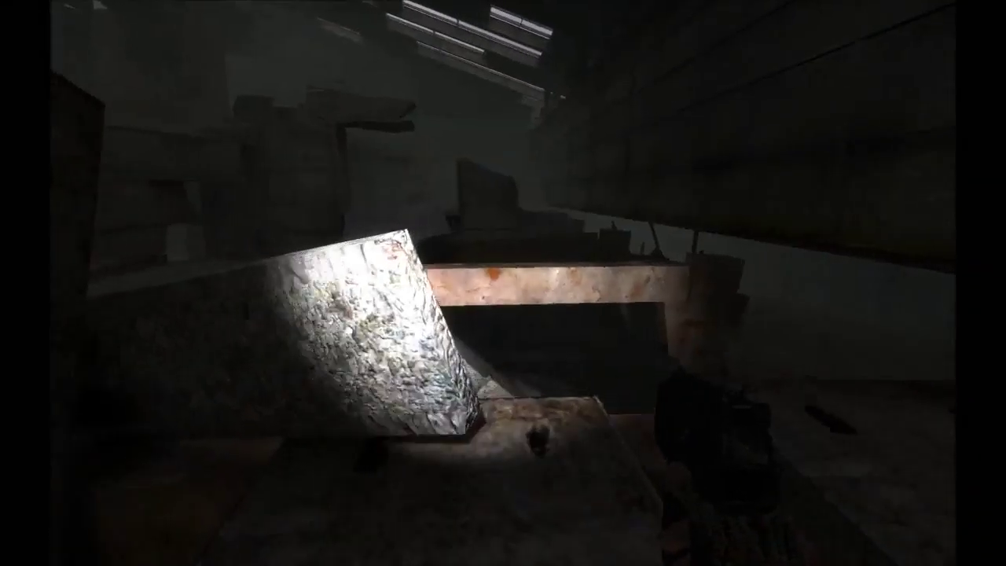
# Step: Walk forward past the crate and turn toward the hall's far corner
pyautogui.press('w')
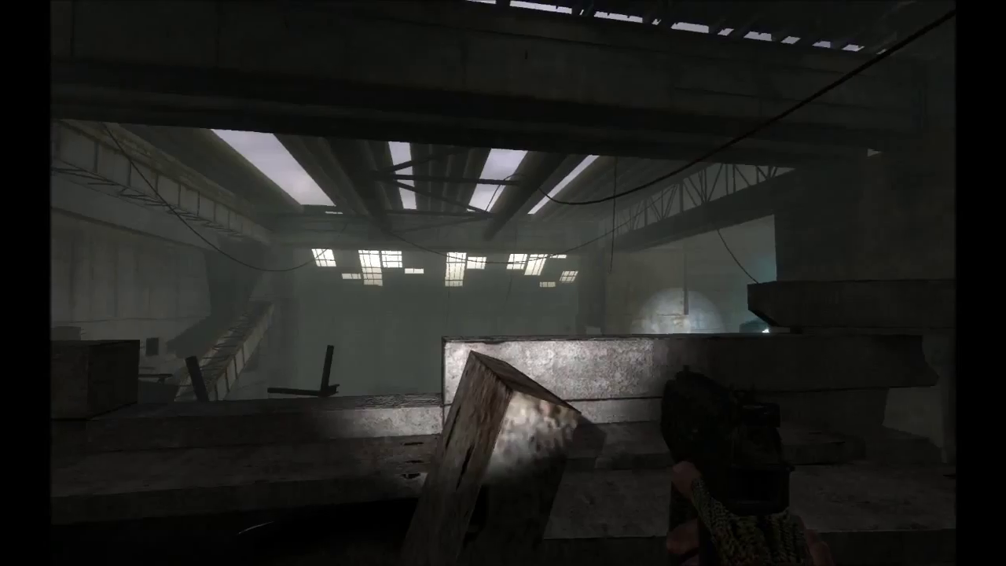
pyautogui.press('w')
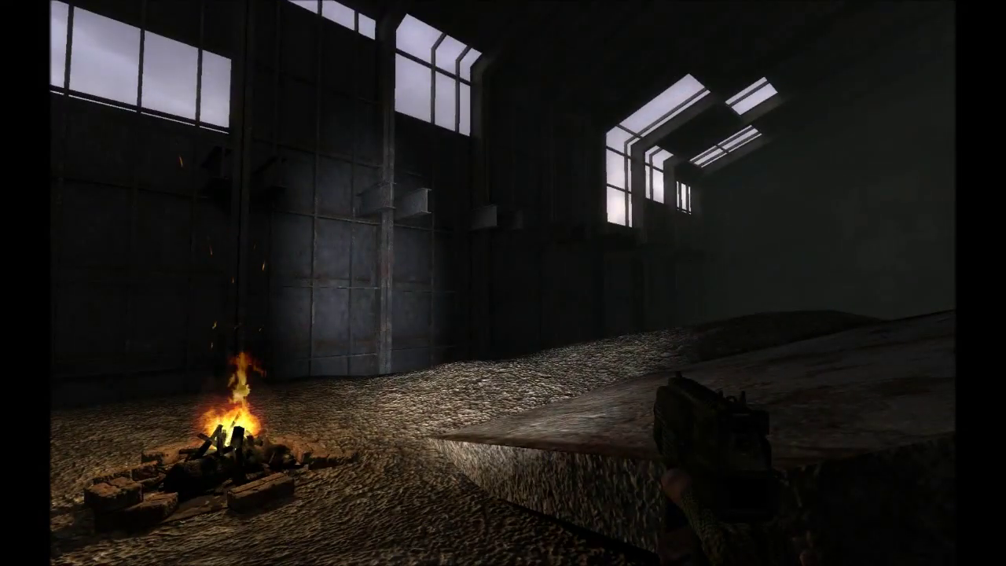
pyautogui.press('l')
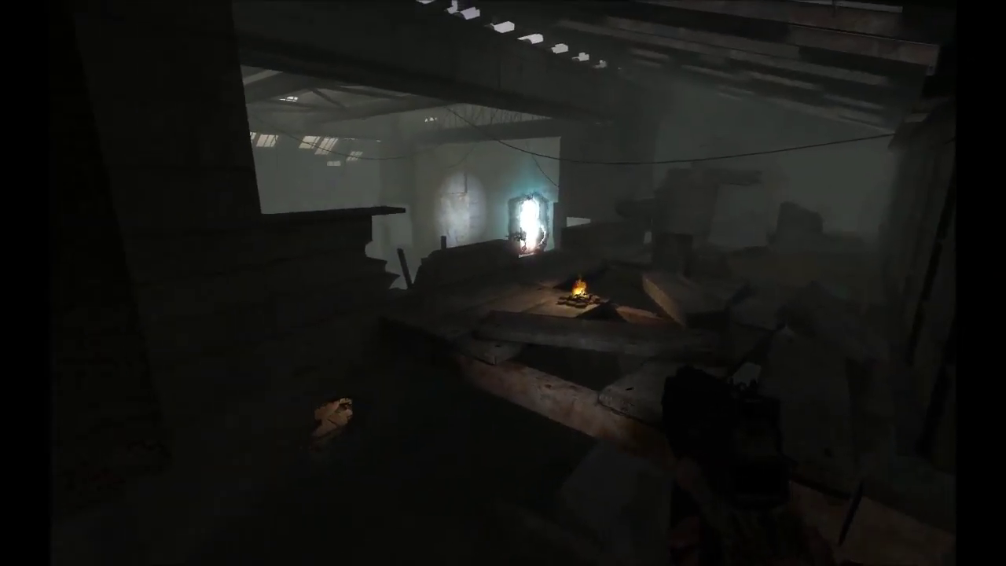
# Step: Save the current game from the pause menu and resume play
pyautogui.press('Escape')
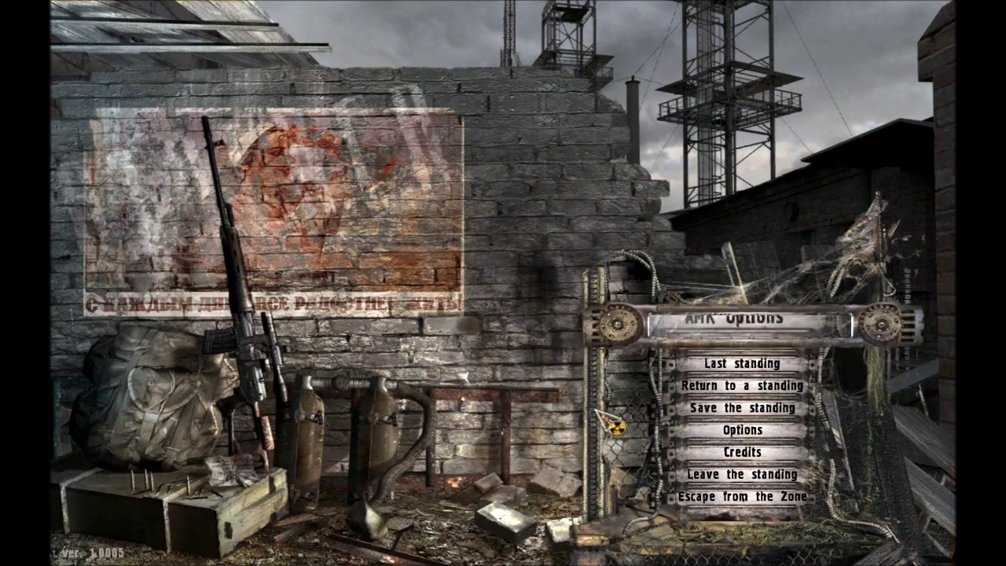
pyautogui.click(691, 409)
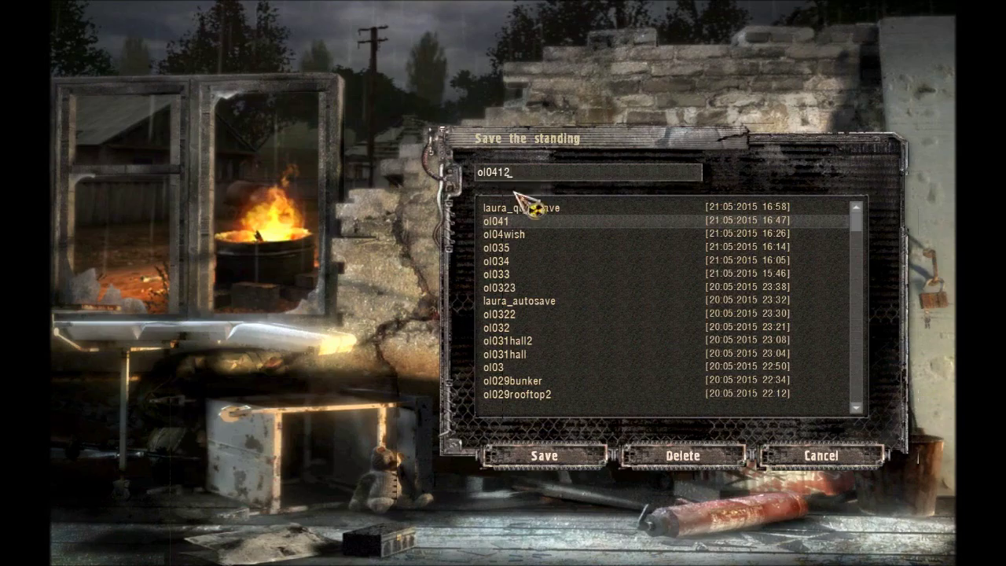
pyautogui.click(527, 458)
pyautogui.press('Escape')
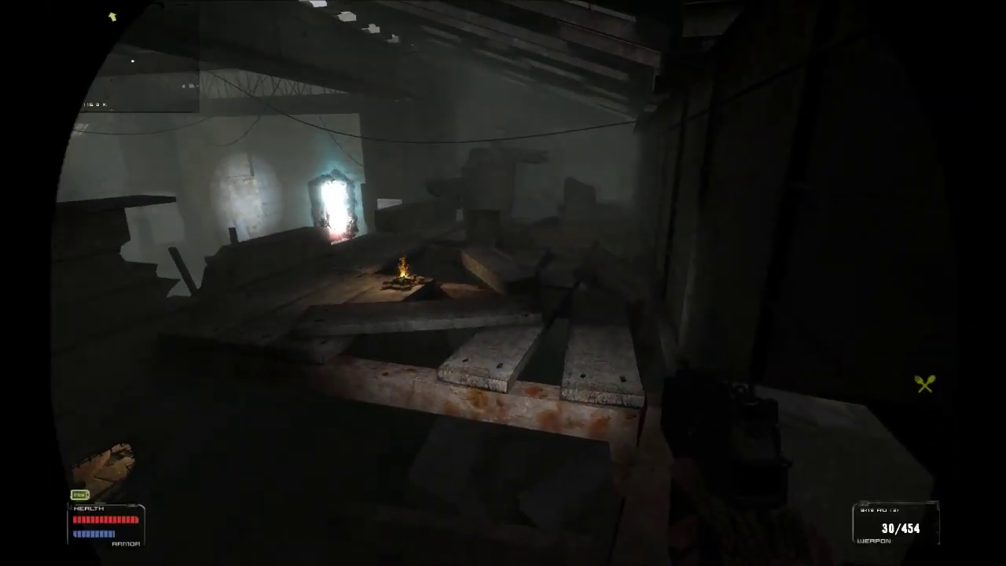
# Step: Glance at the inventory, then switch the flashlight on to light the room
pyautogui.press('i')
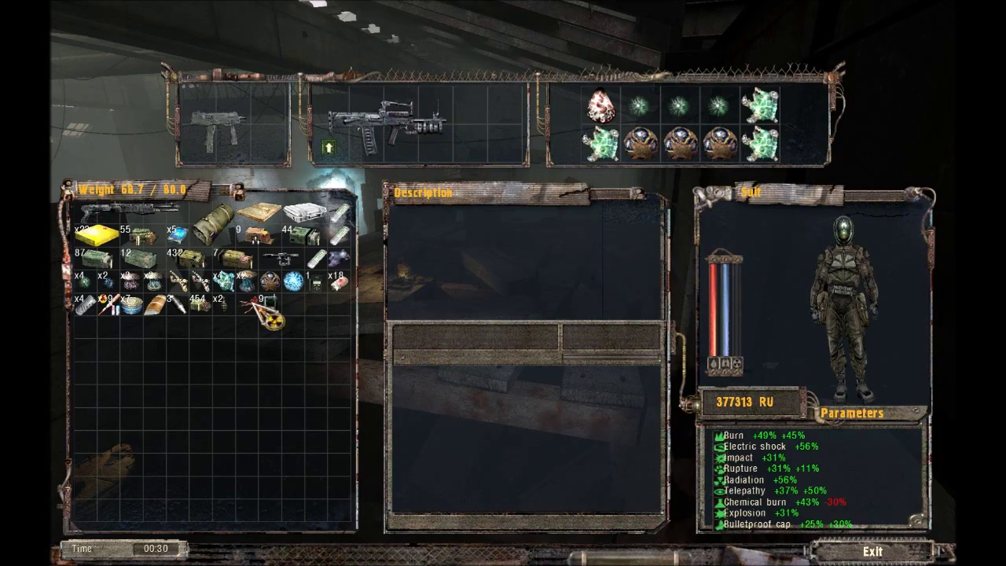
pyautogui.press('i')
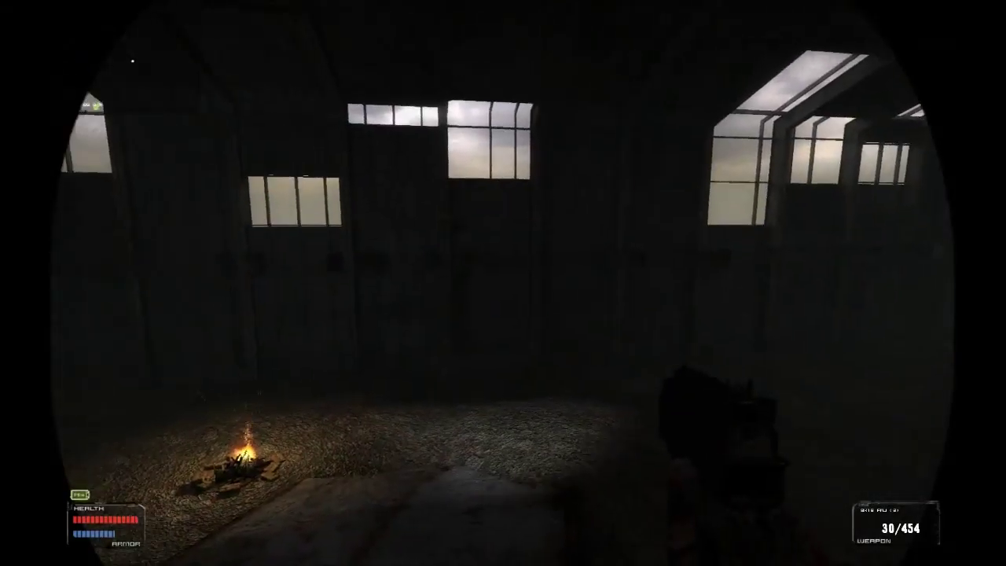
pyautogui.press('f')
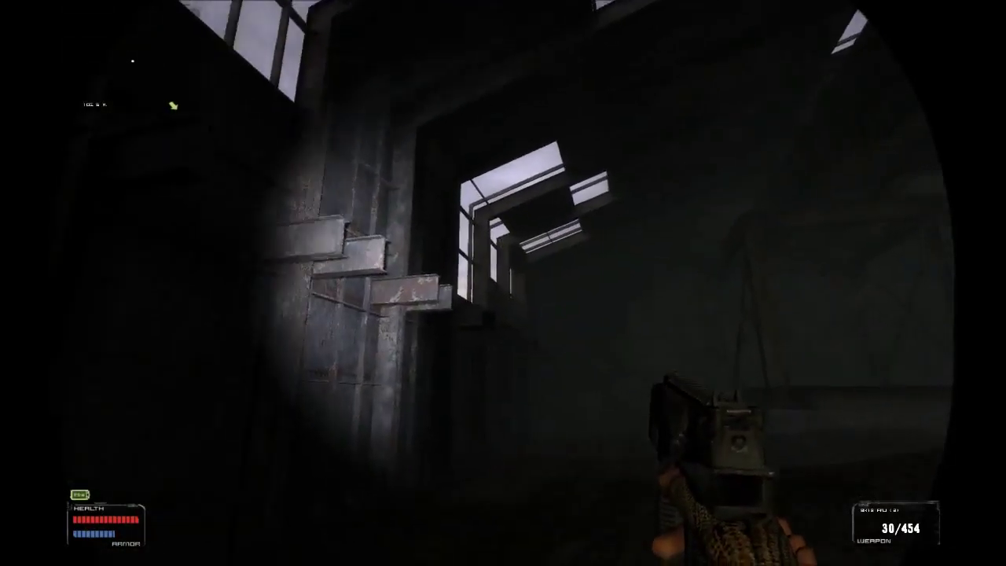
pyautogui.press('f')
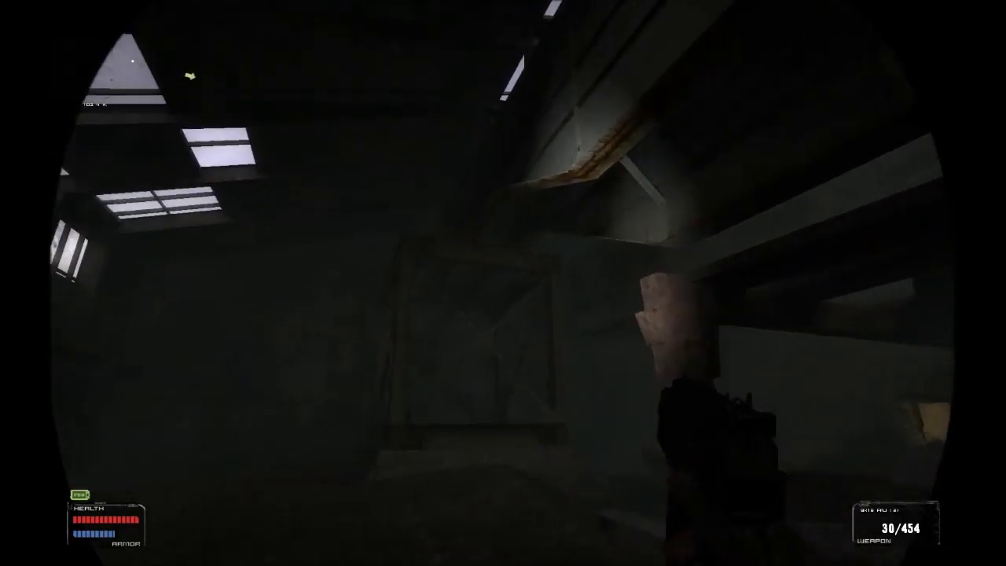
pyautogui.press('f')
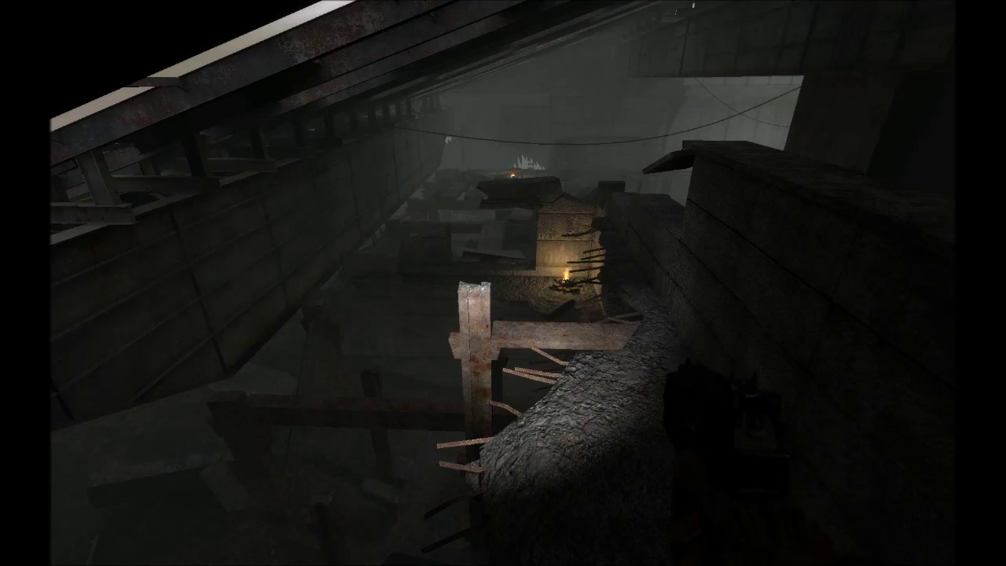
# Step: Attach the PSO-1 scope to the rifle, equip it and aim through the scope
pyautogui.press('i')
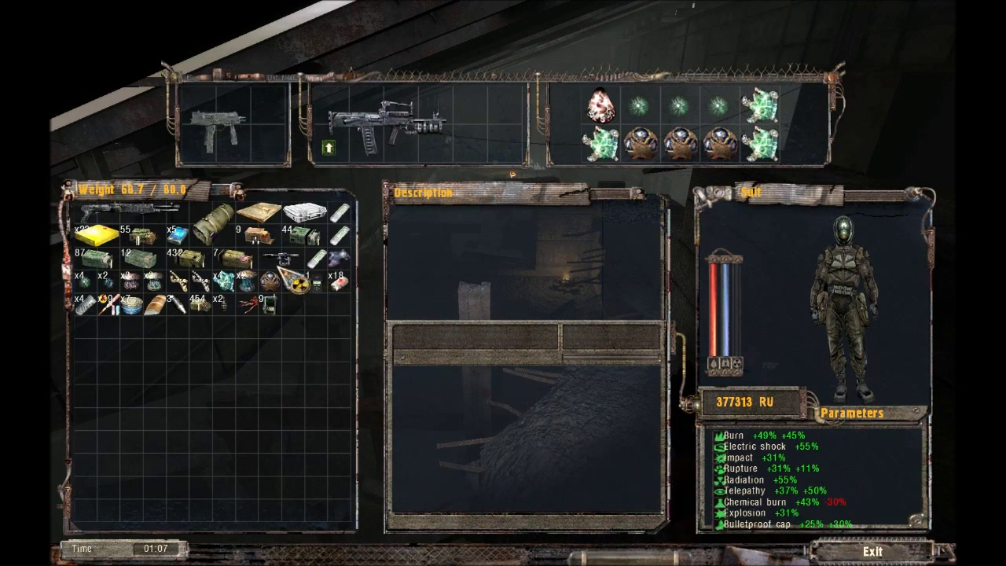
pyautogui.rightClick(281, 264)
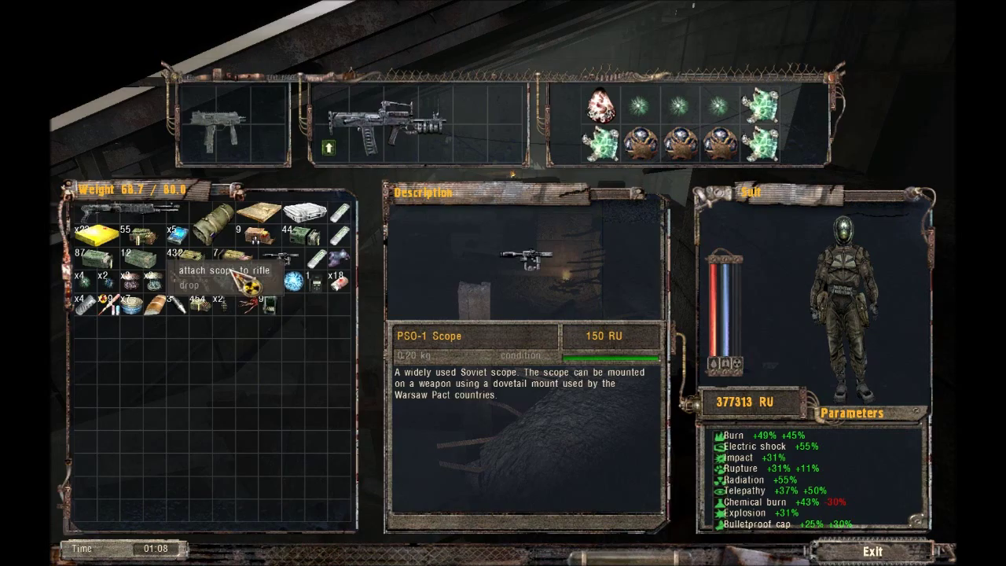
pyautogui.click(232, 270)
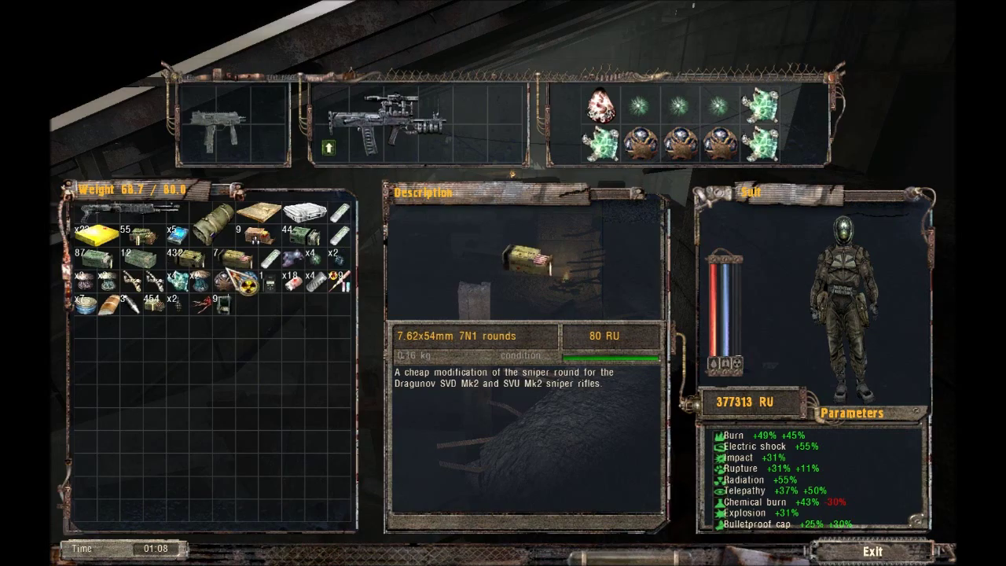
pyautogui.press('i')
pyautogui.press('3')
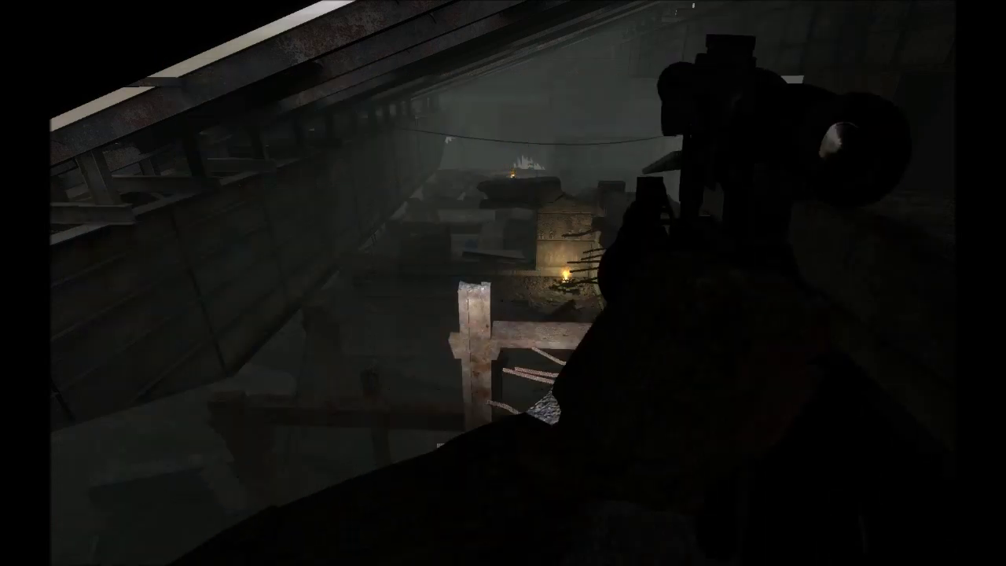
pyautogui.rightClick(503, 283)
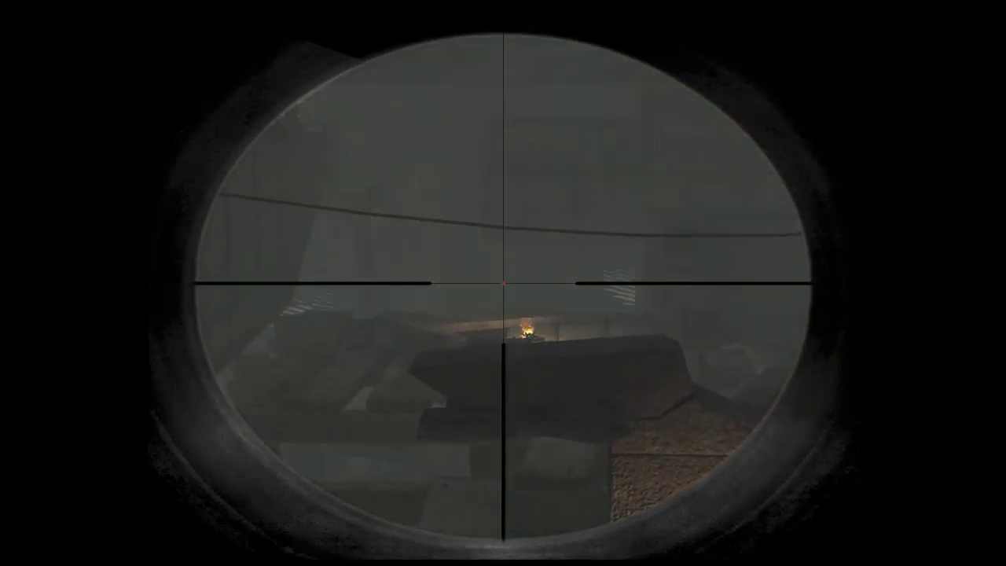
pyautogui.click(503, 282)
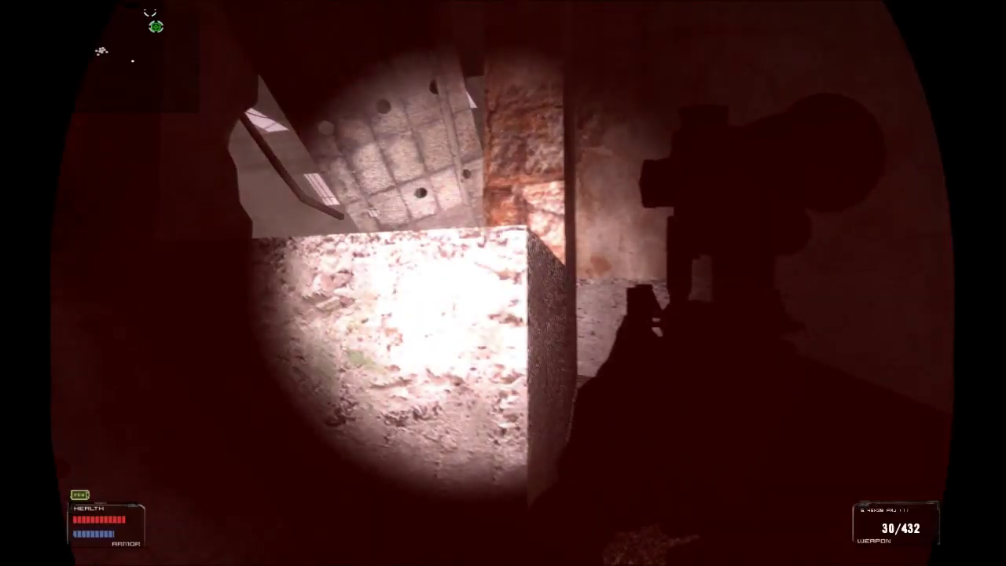
# Step: Check the task list, then move Simbion and one Sphere from the belt to the backpack
pyautogui.press('p')
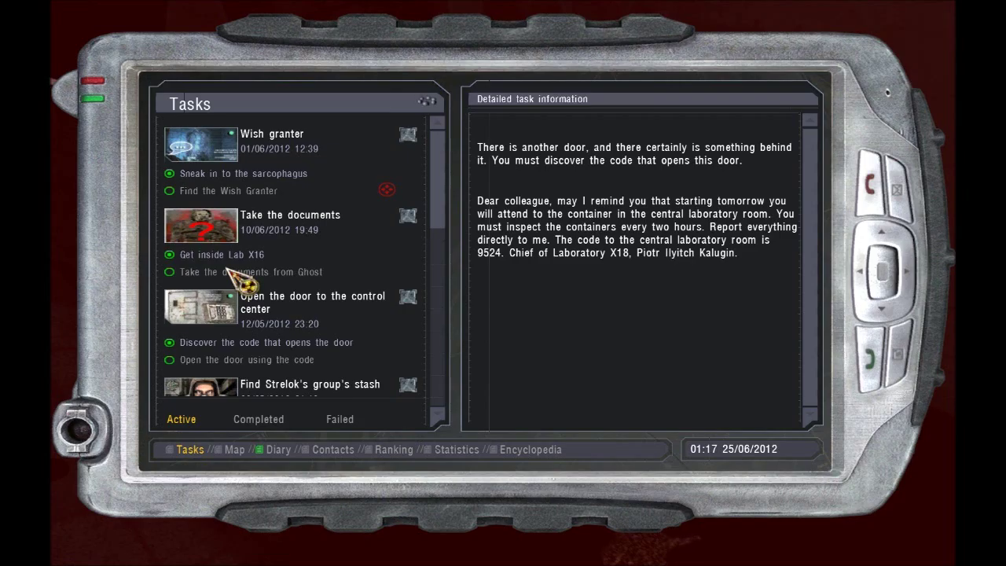
pyautogui.press('p')
pyautogui.press('i')
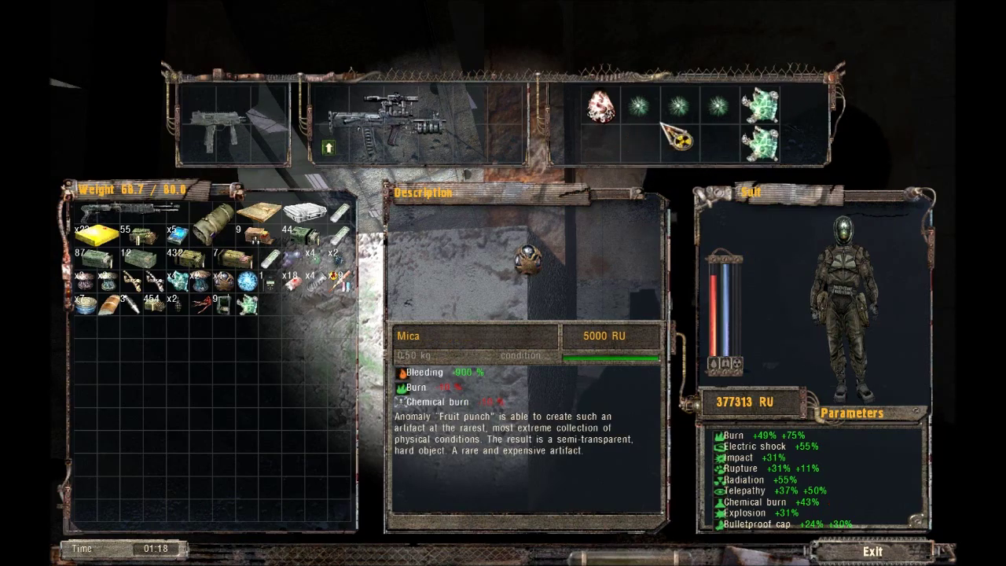
pyautogui.click(609, 108)
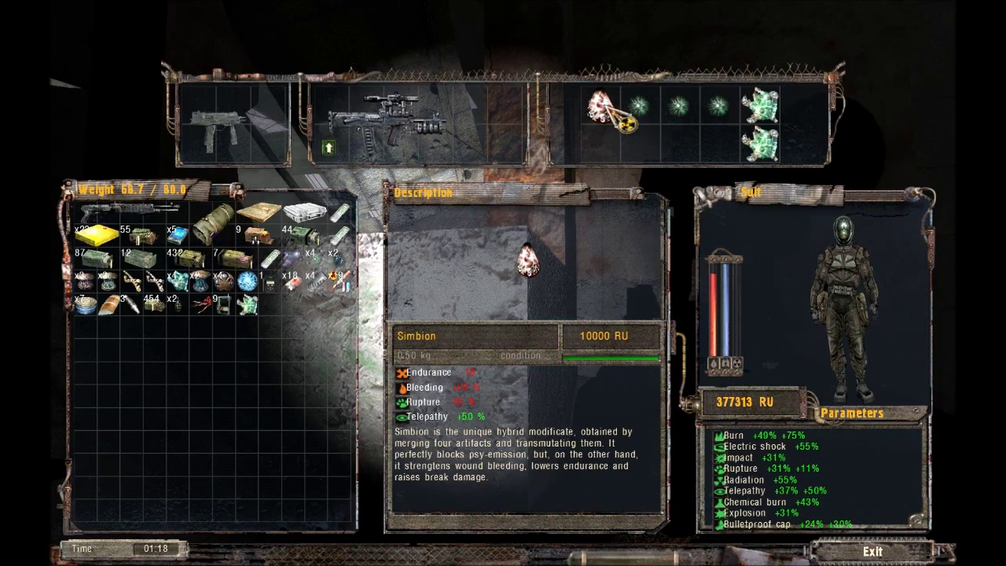
pyautogui.click(638, 111)
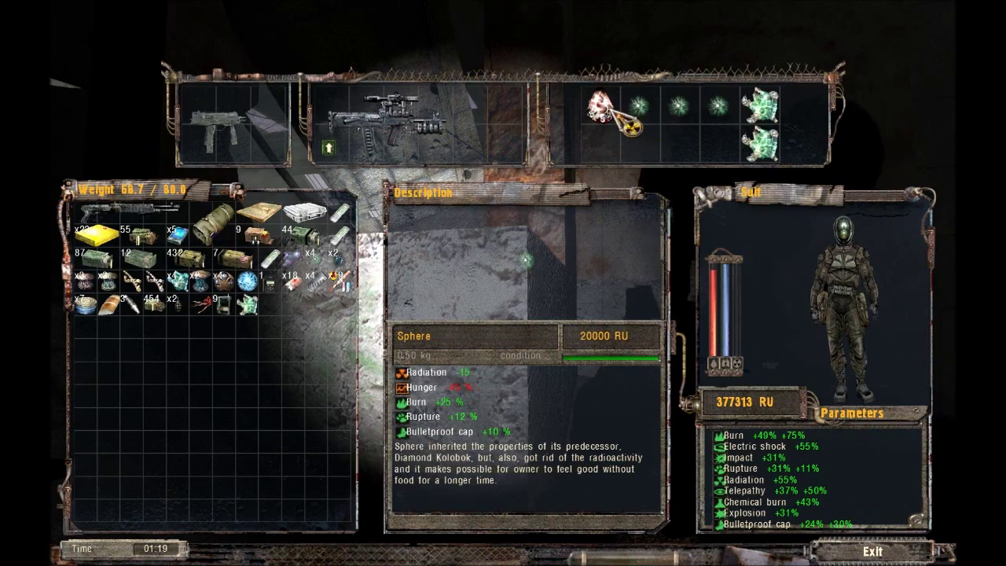
pyautogui.doubleClick(613, 112)
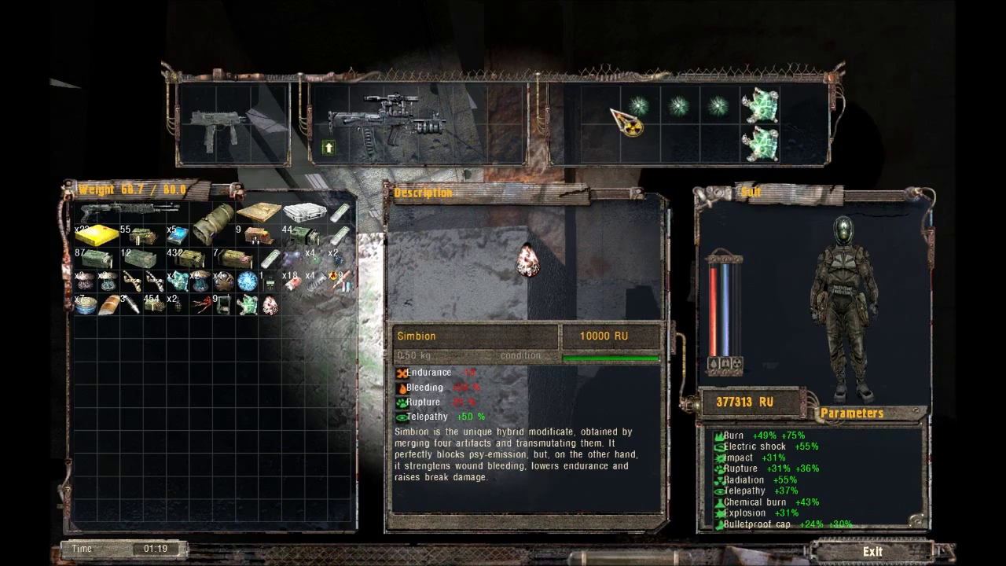
pyautogui.doubleClick(658, 112)
# Step: Compare the Fervent Crystal, Sphere and Pudding artifact stats
pyautogui.click(770, 114)
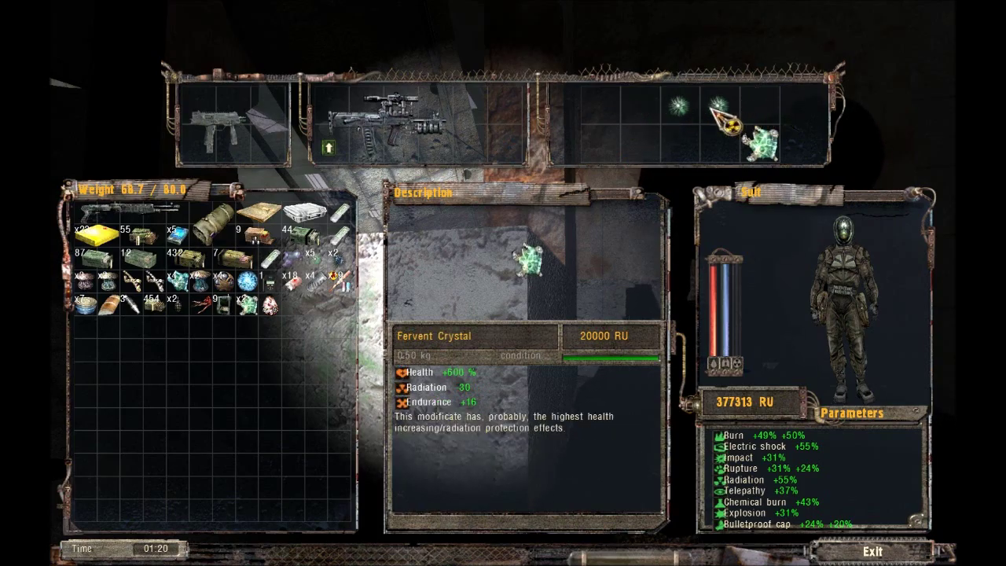
pyautogui.click(713, 110)
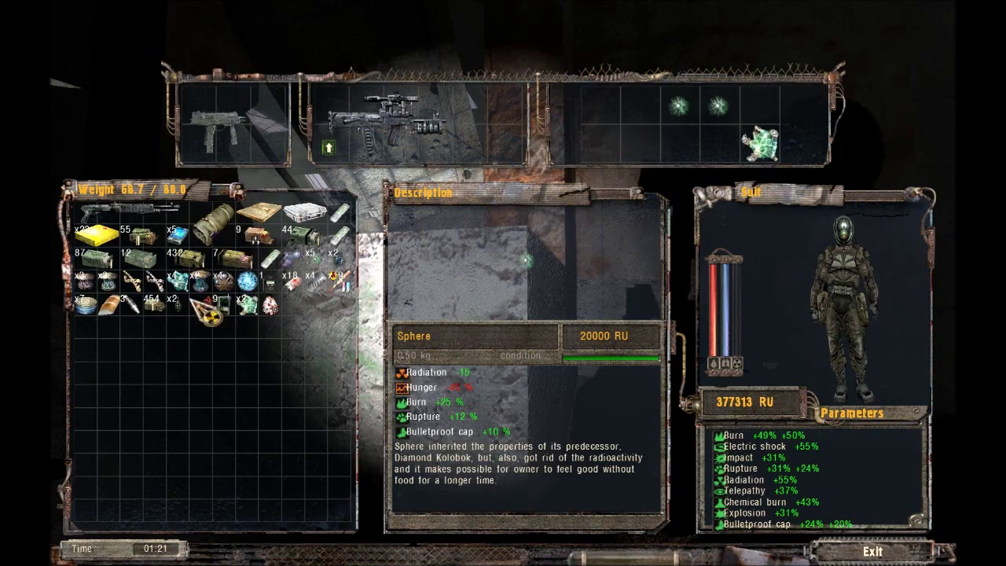
pyautogui.click(94, 292)
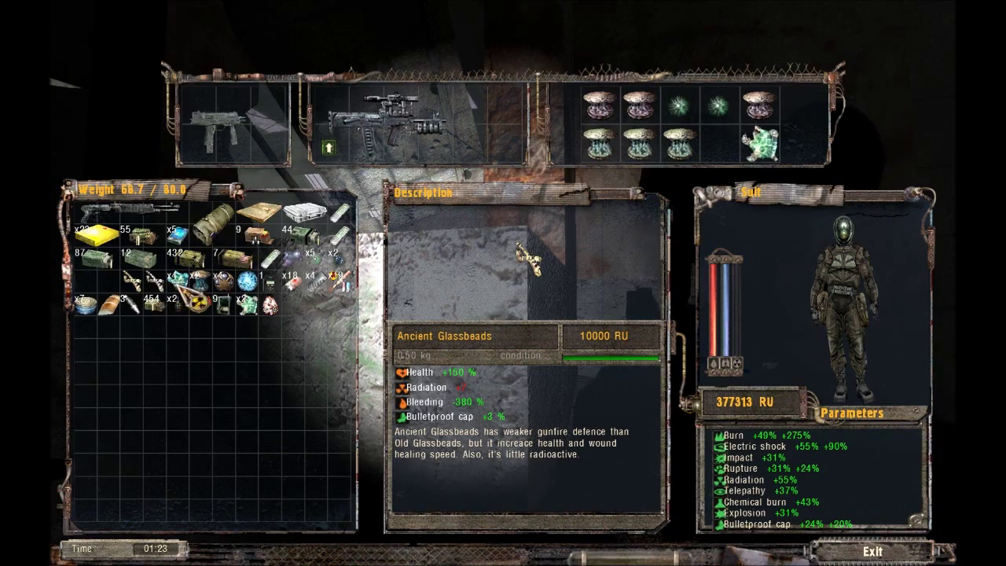
pyautogui.click(322, 273)
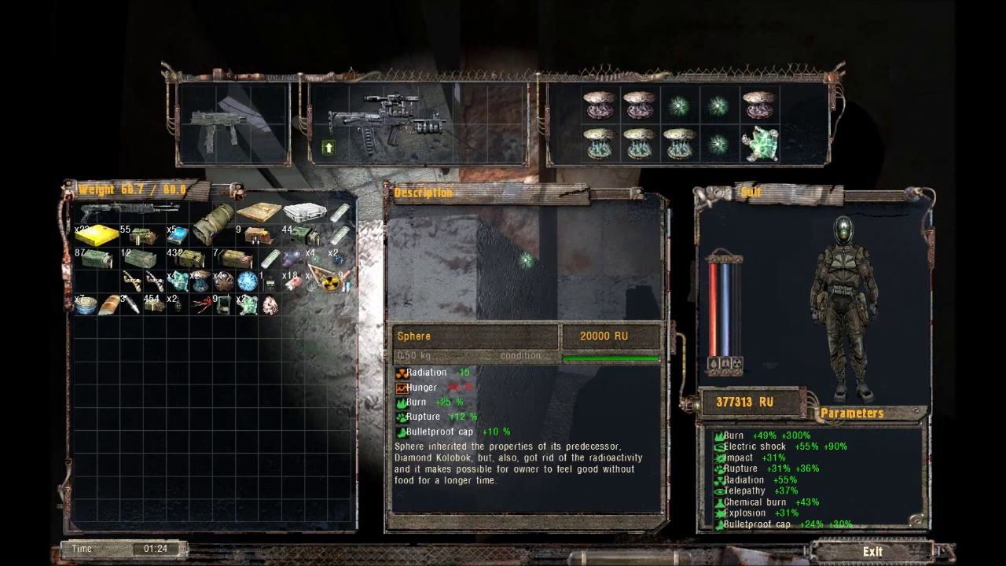
# Step: Leave the inventory and walk forward to the campfire
pyautogui.press('i')
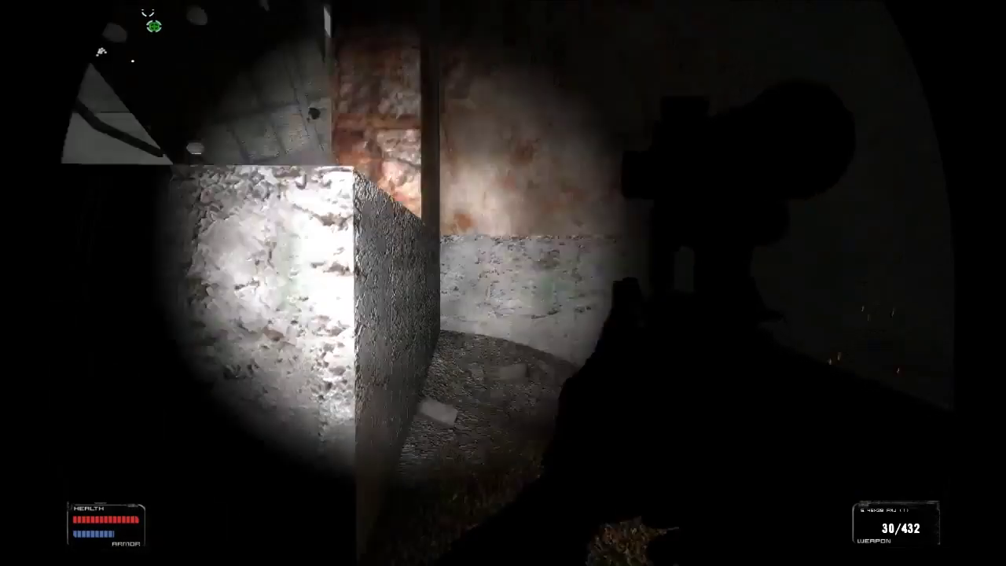
pyautogui.press('w')
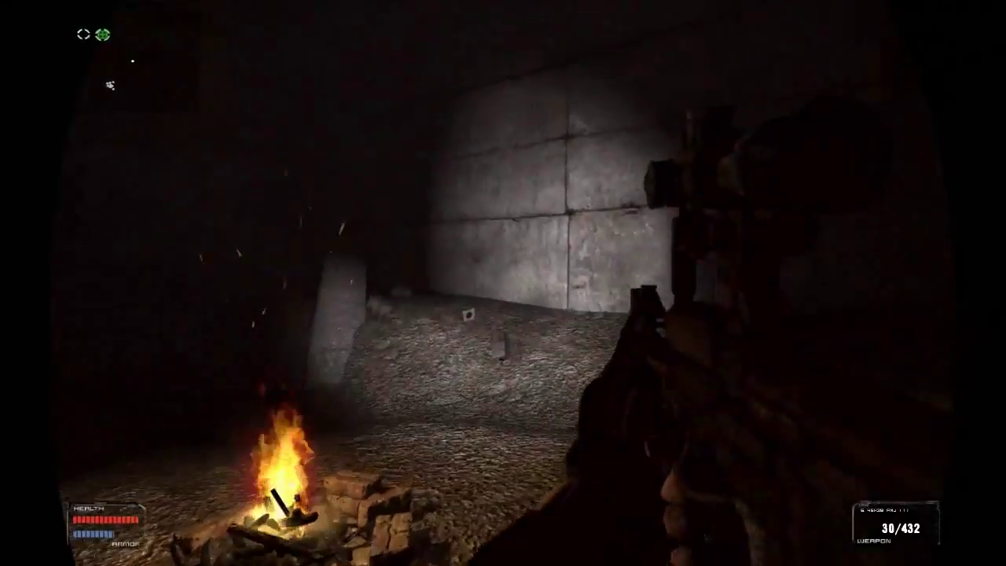
pyautogui.press('w')
pyautogui.press('w')
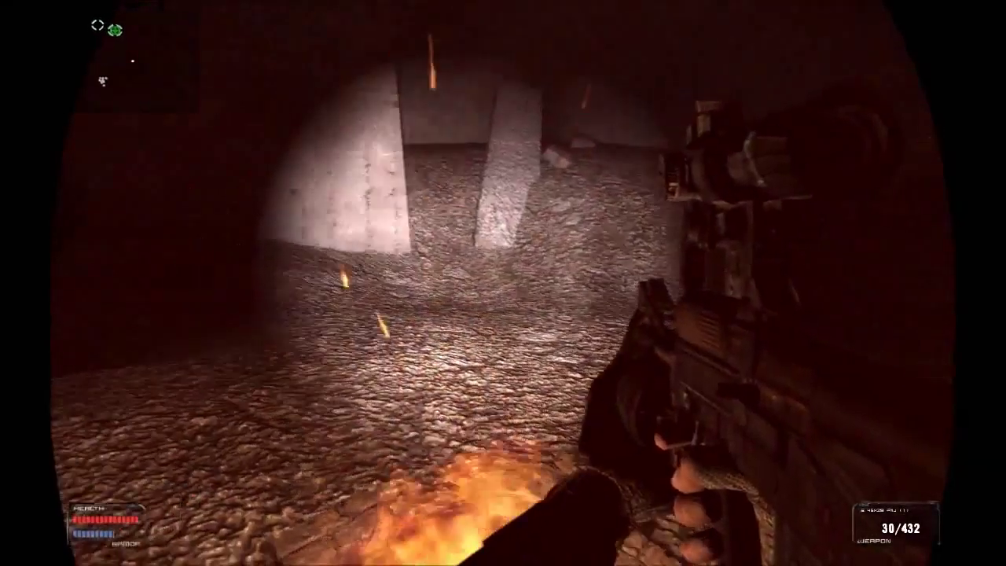